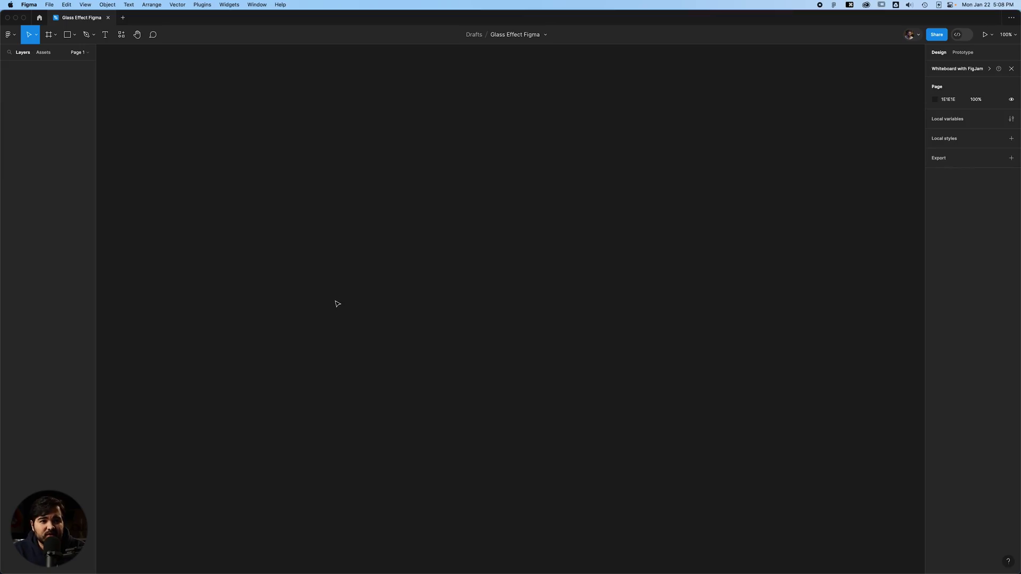
Step: Draw a rectangle and size it to 200 wide by 1500 high
left_click(69, 36)
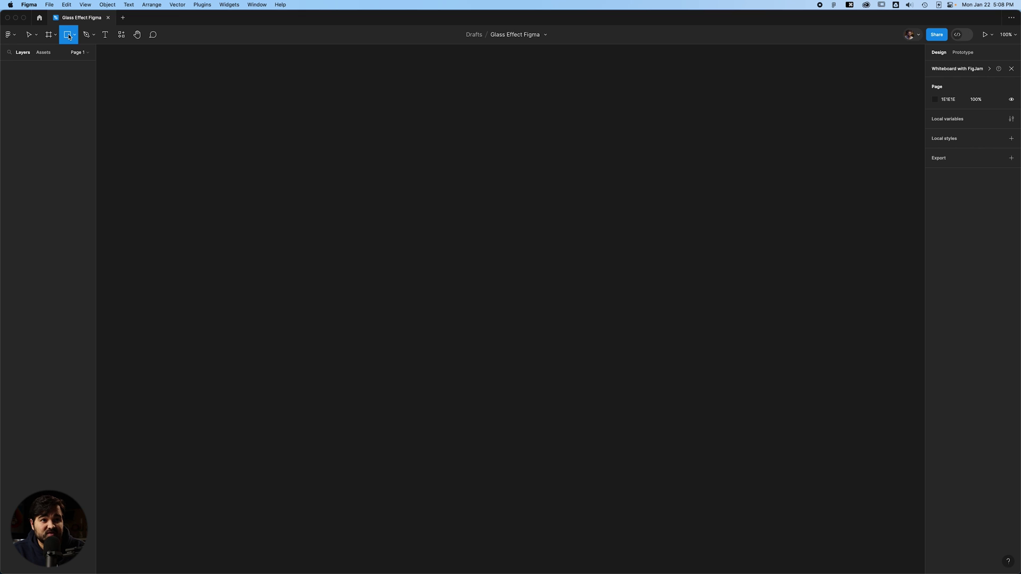
left_click_drag(283, 155, 402, 412)
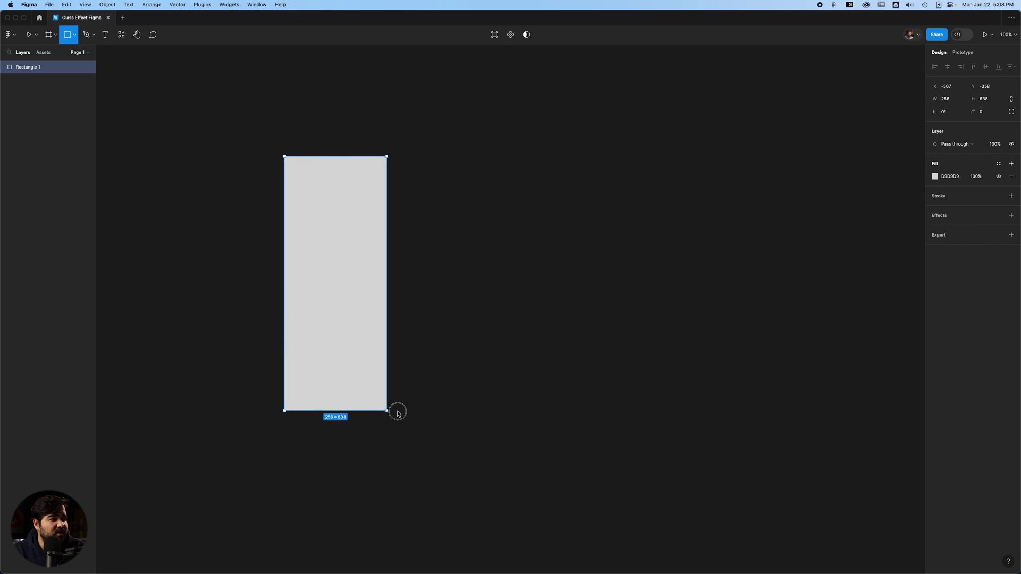
left_click(946, 98)
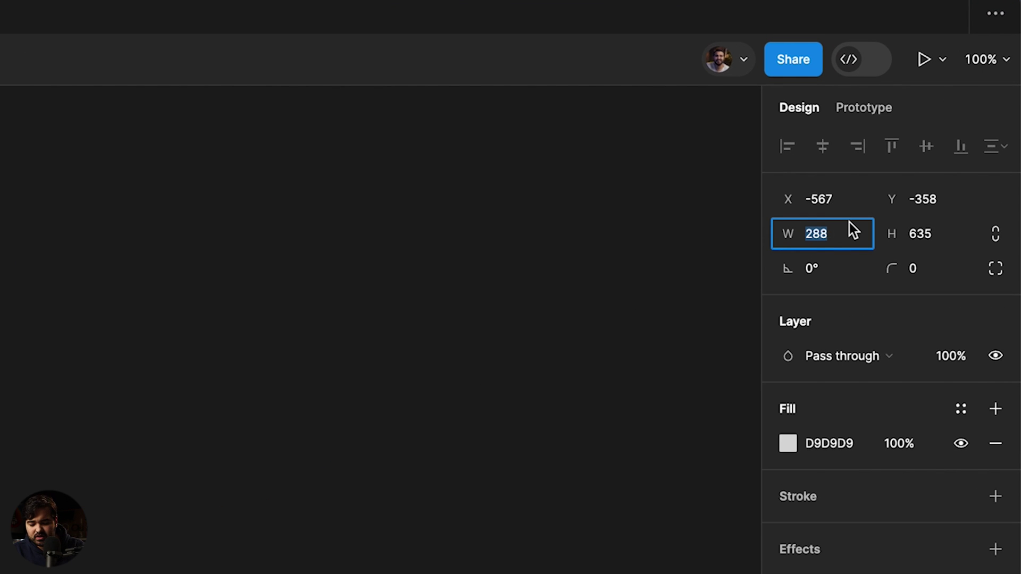
type("200")
key("Tab")
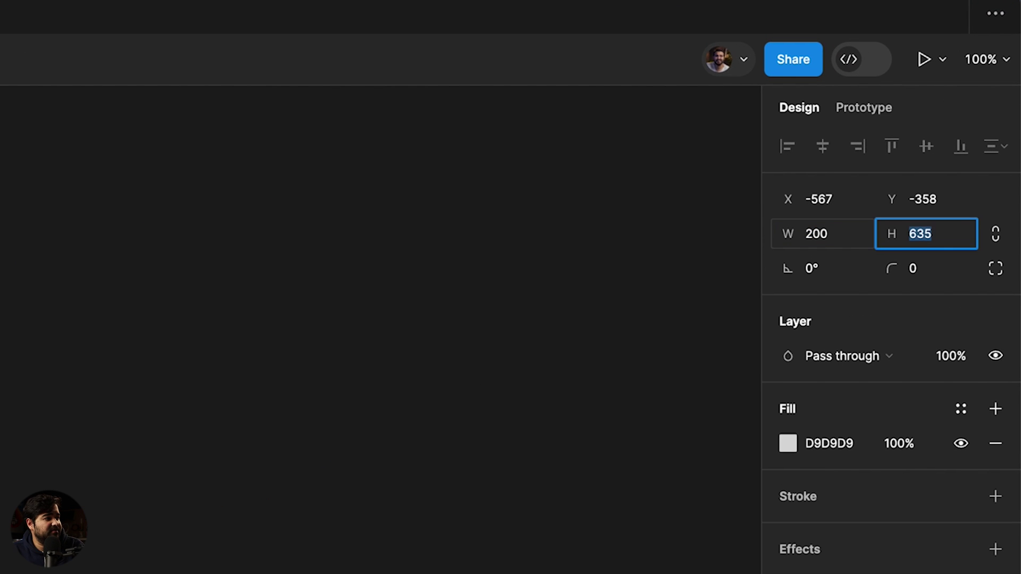
type("1500")
key("Return")
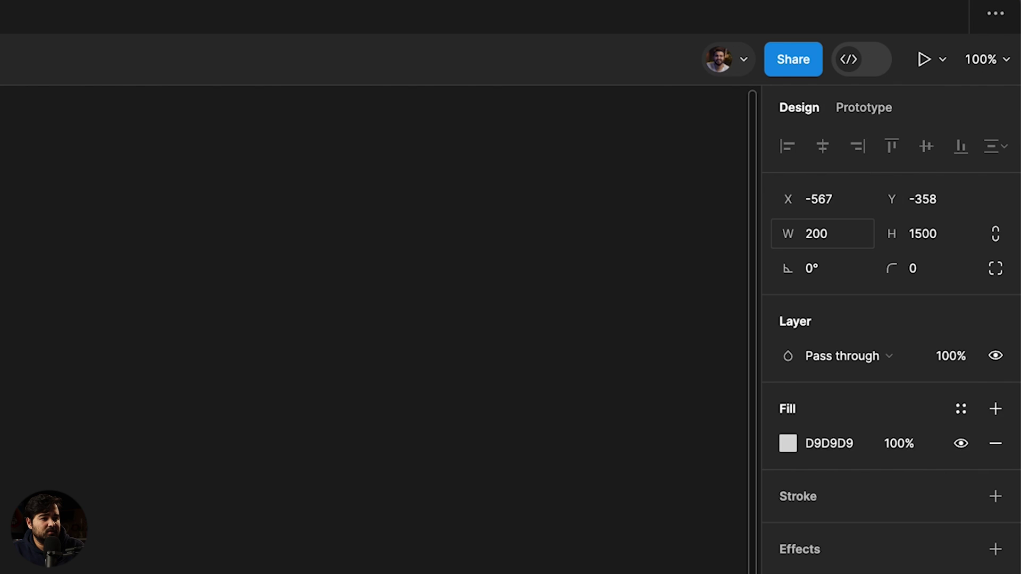
scroll(595, 199, "down", 3)
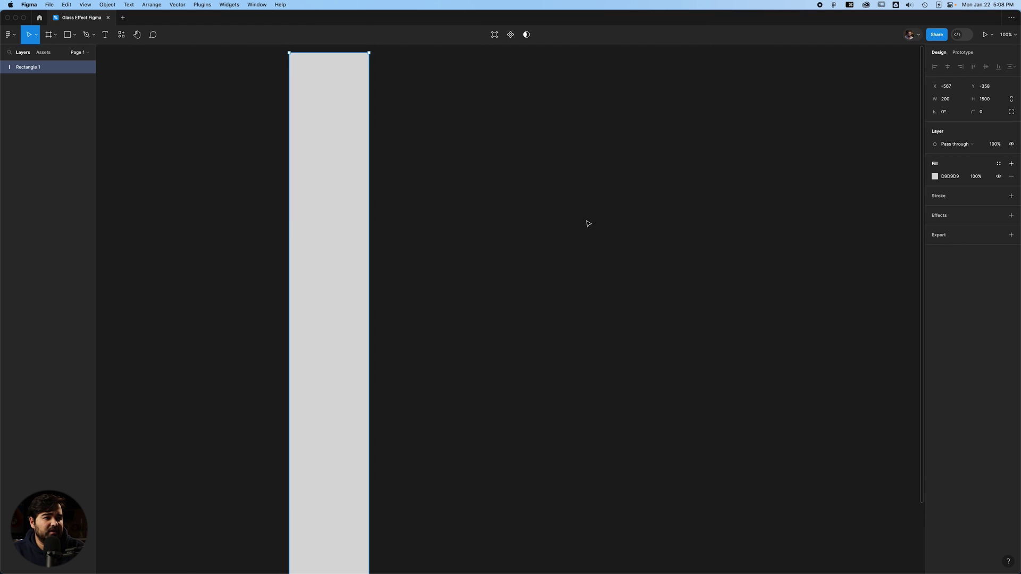
scroll(559, 216, "down", 3)
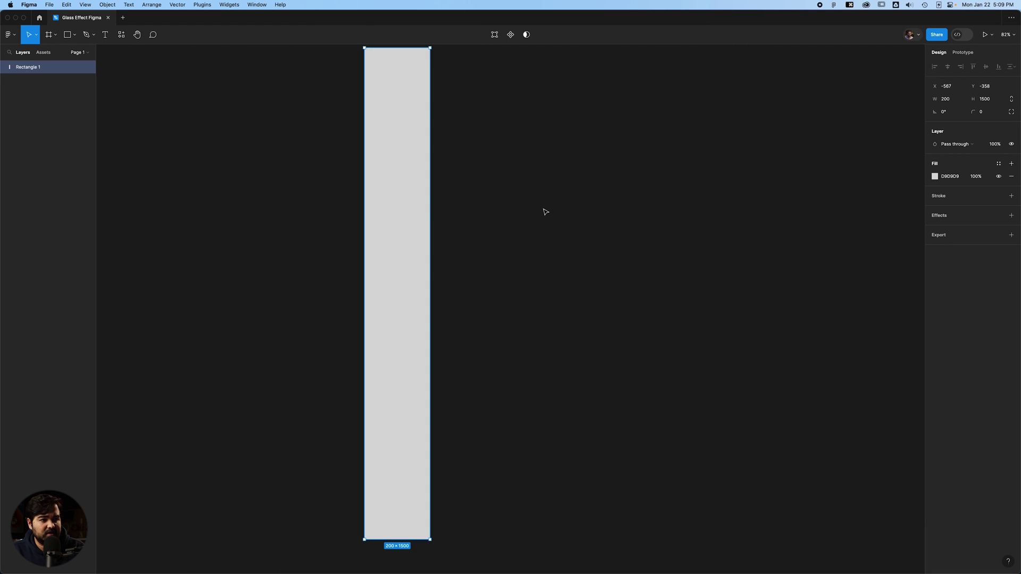
scroll(471, 144, "down", 1)
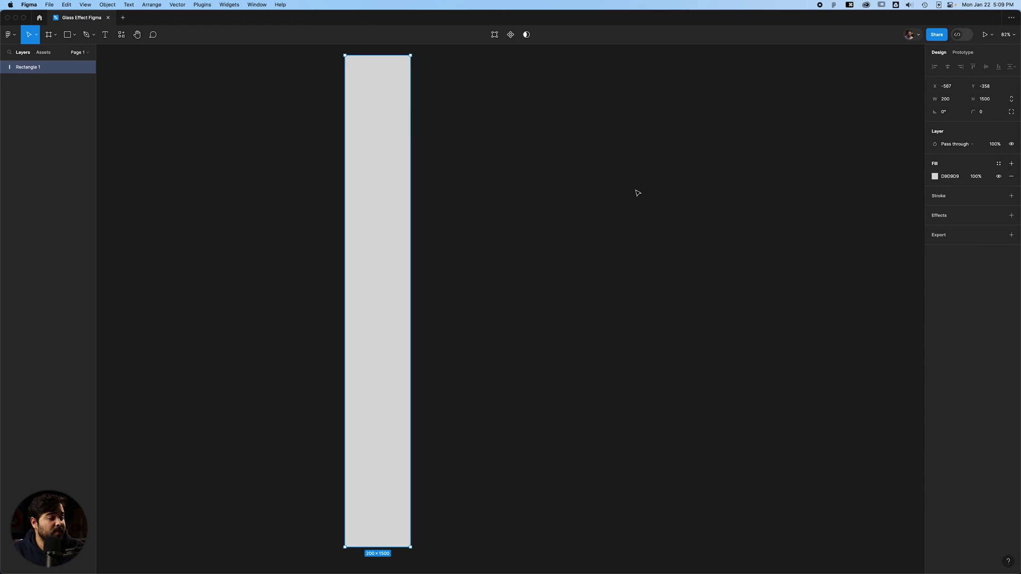
left_click(936, 177)
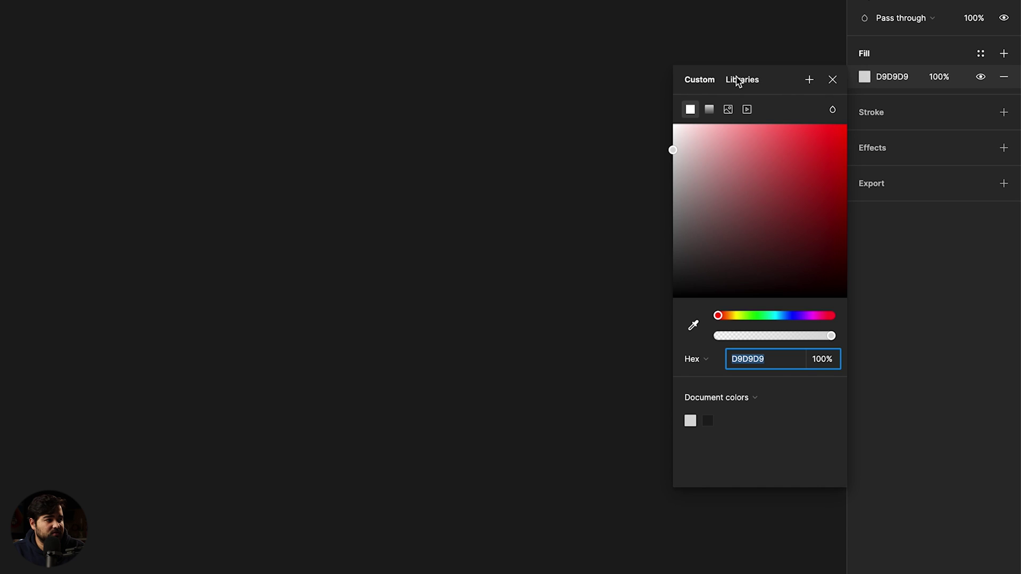
Step: Change the rectangle's fill to a linear gradient running horizontally
left_click(710, 110)
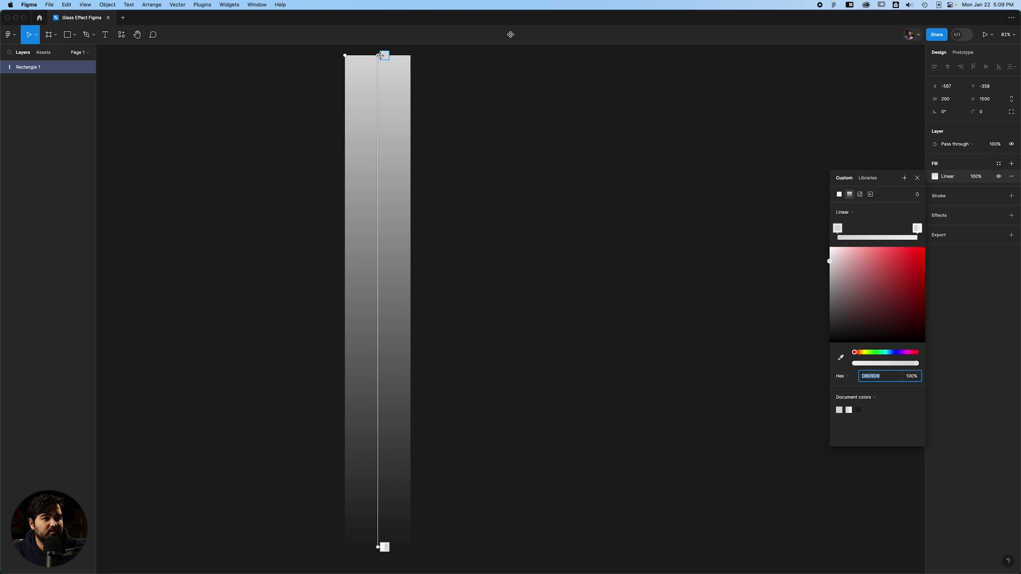
left_click_drag(381, 55, 351, 192)
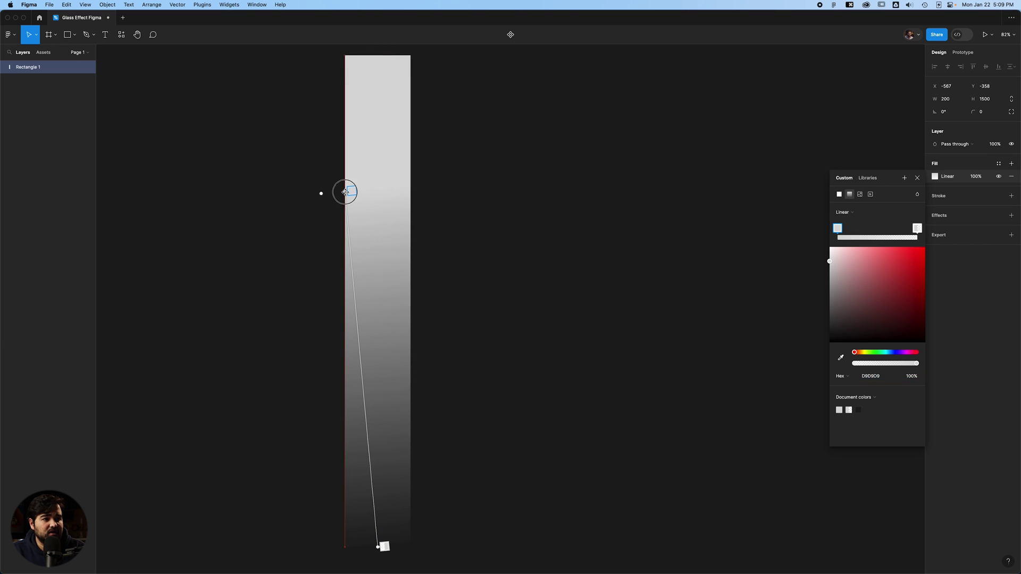
left_click_drag(382, 545, 410, 193)
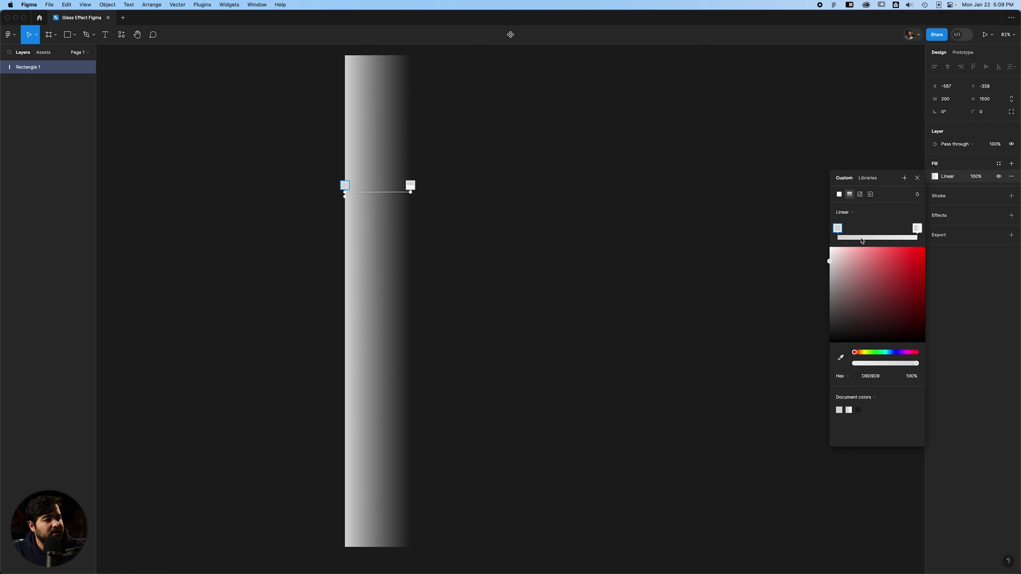
left_click_drag(880, 237, 942, 234)
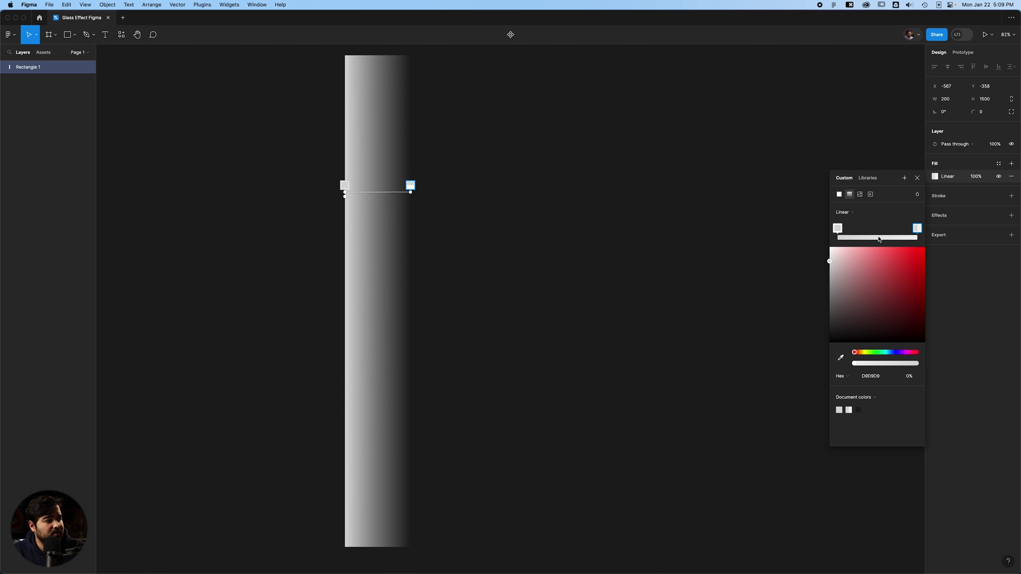
left_click_drag(879, 237, 922, 236)
Step: Add a middle gradient stop and make it black (000000)
left_click(860, 226)
left_click_drag(861, 229, 881, 233)
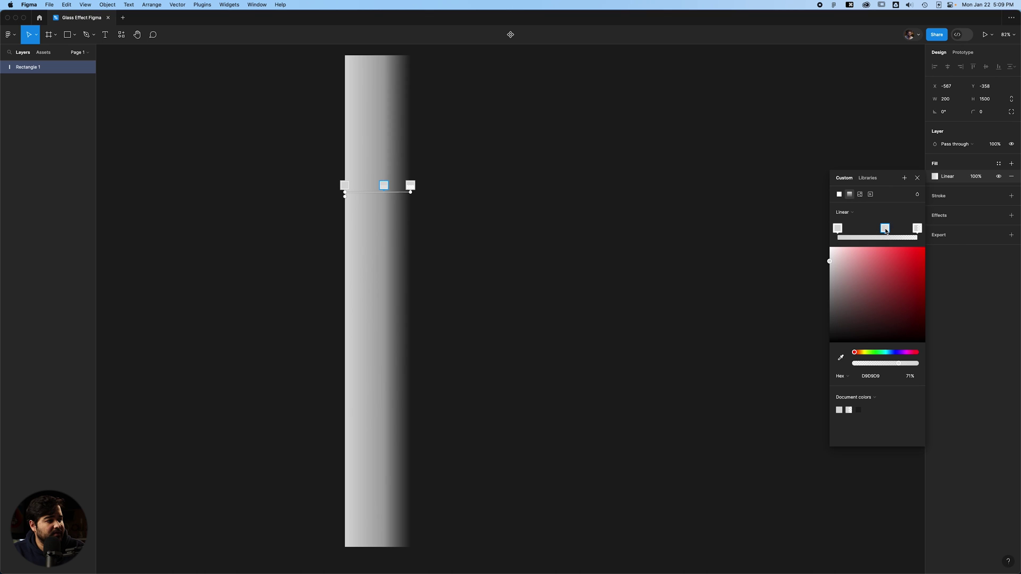
left_click(862, 409)
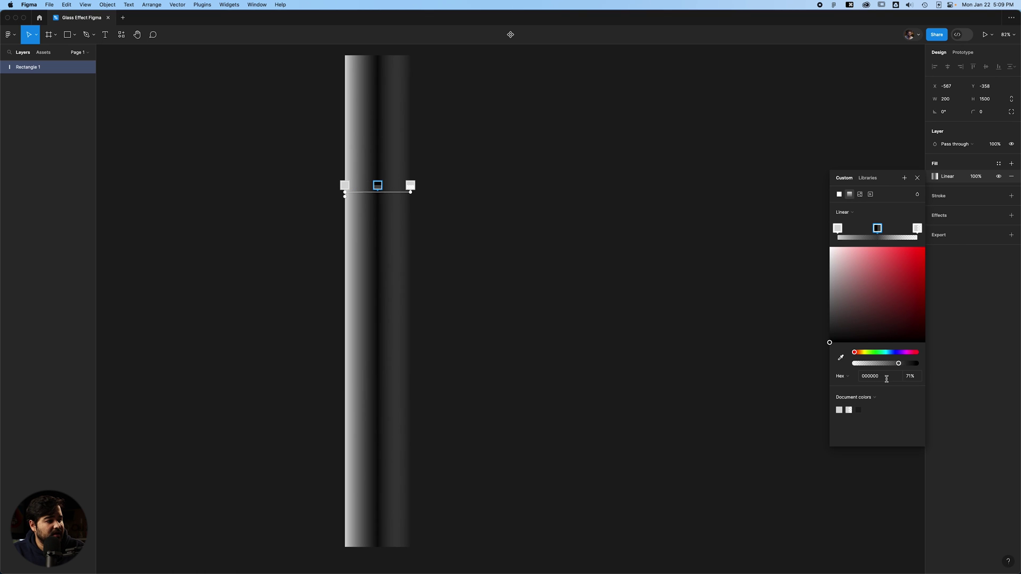
left_click(912, 375)
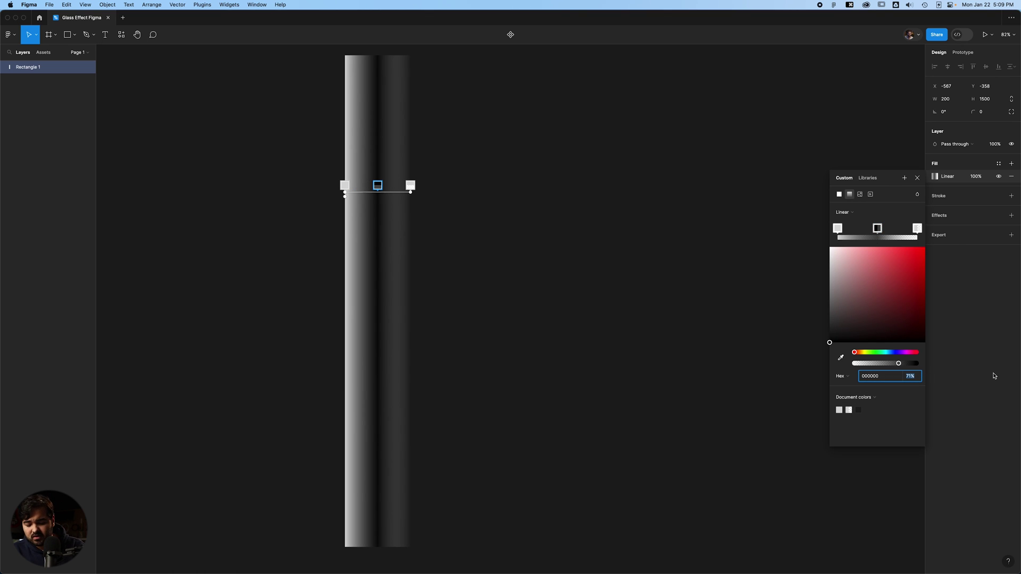
type("100")
Step: Set the left gradient stop to white FFFFFF at 0% opacity
left_click(836, 229)
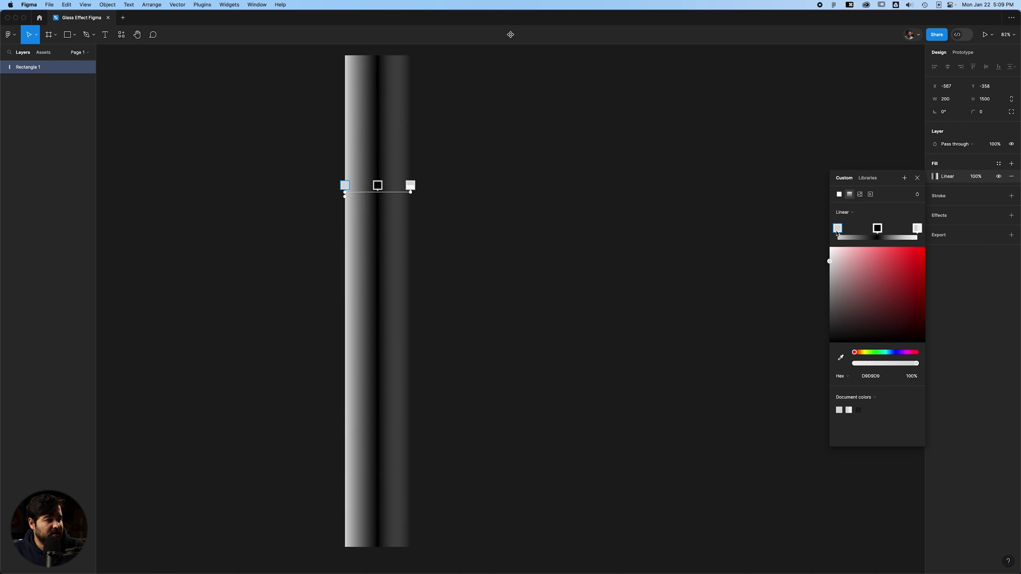
left_click(911, 377)
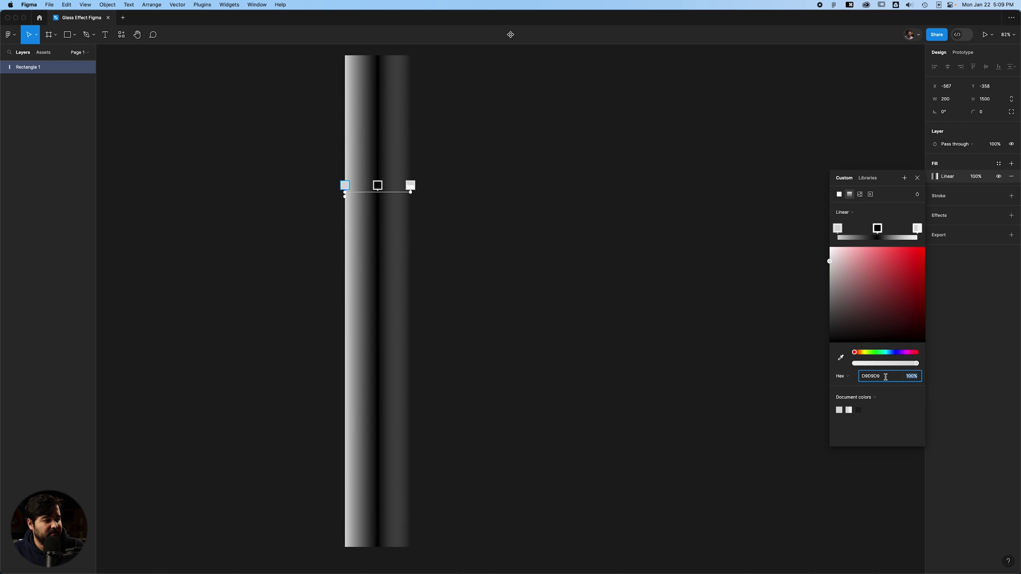
type("fff")
left_click(913, 376)
key("super+a")
type("0")
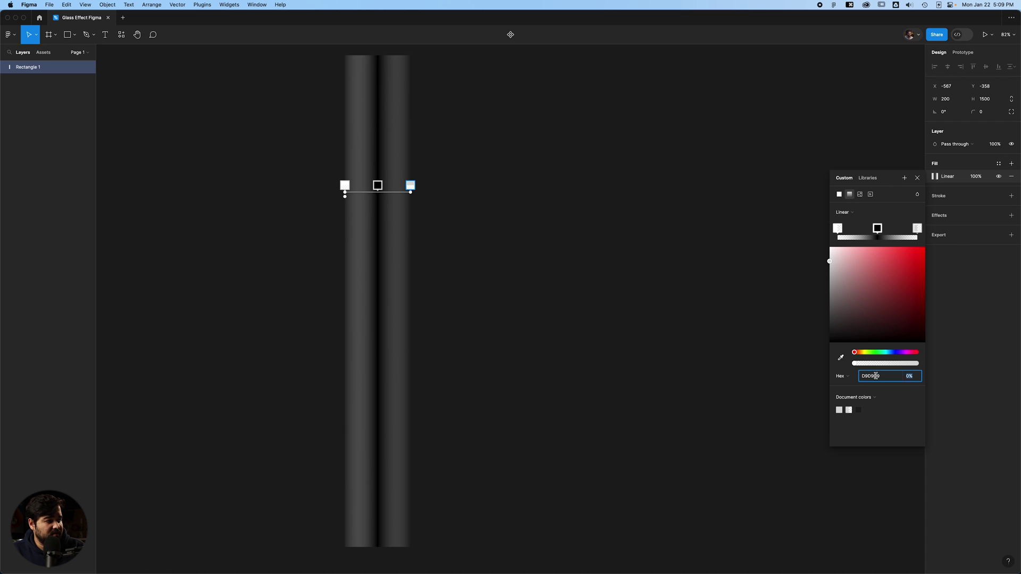
type("ff")
Step: Set the right stop to FFFFFF at 5% and shift the black middle stop right
left_click(915, 377)
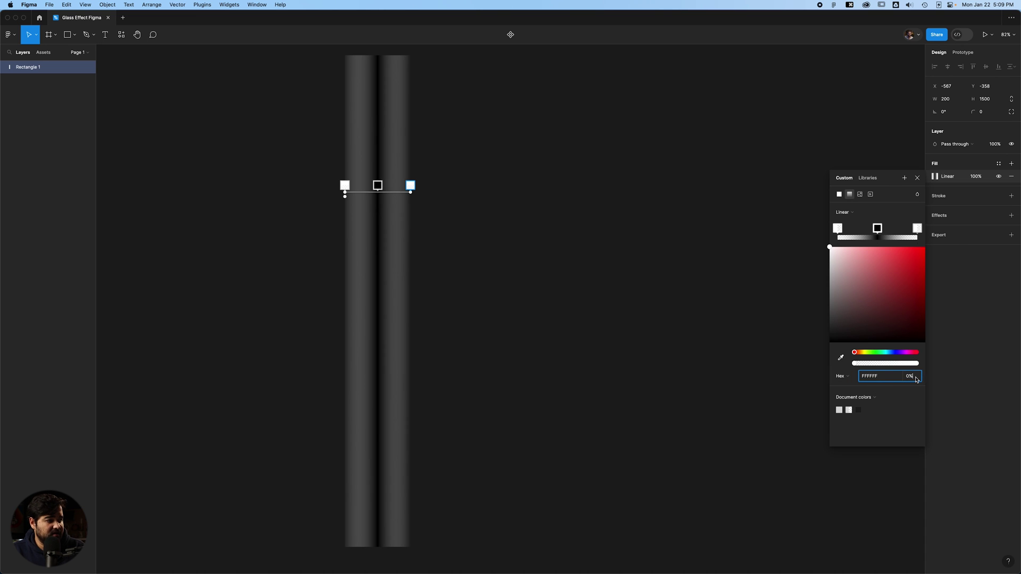
type("5")
key("Return")
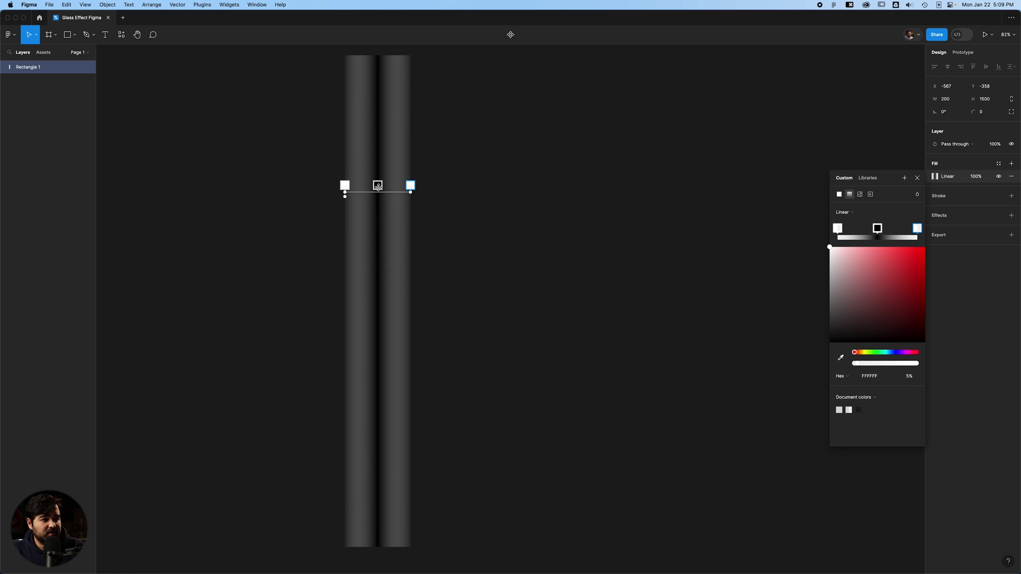
left_click_drag(378, 185, 389, 186)
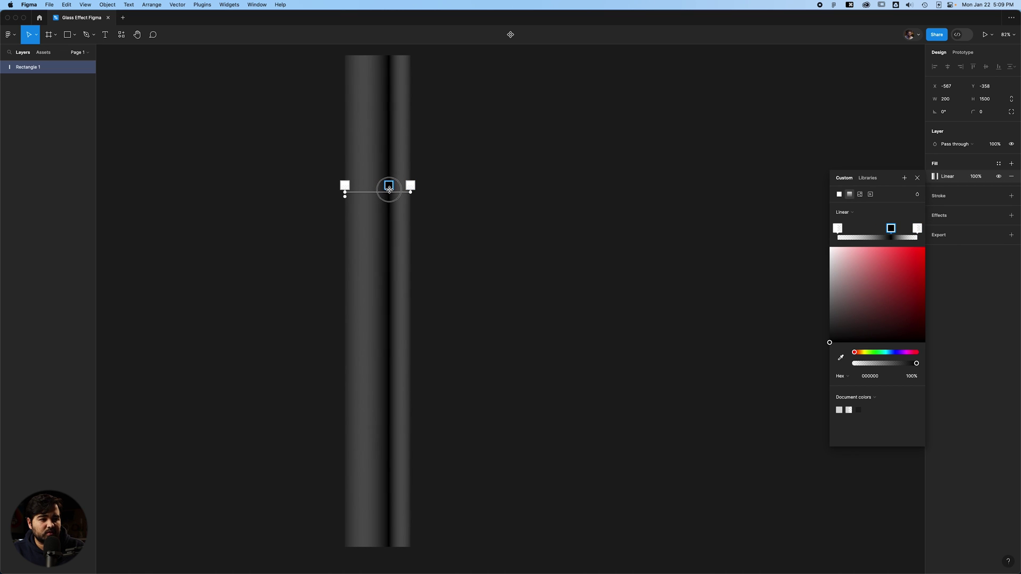
Step: Try blend modes, then set the gradient fill opacity to 20% and add an effect
left_click(917, 195)
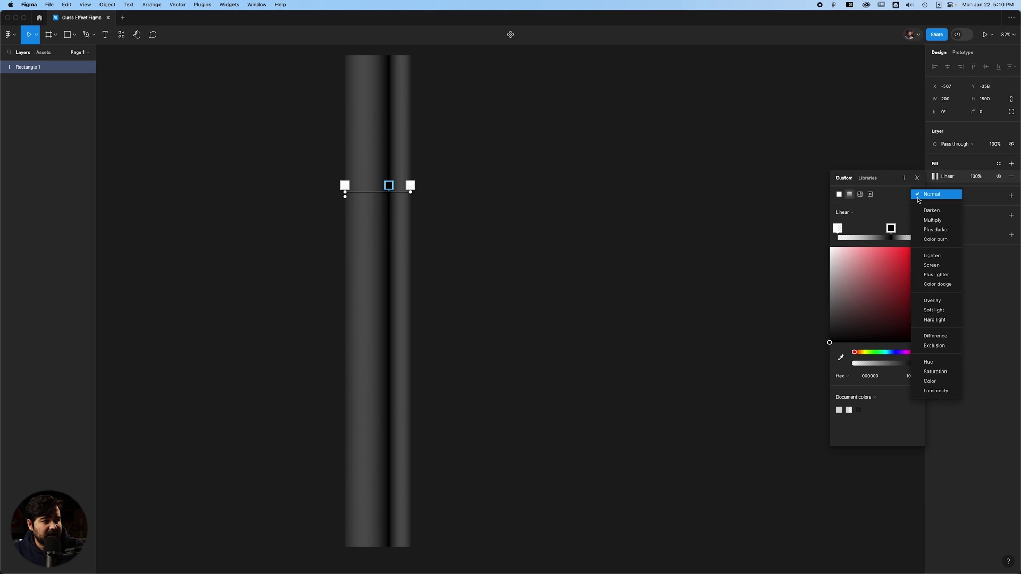
left_click(932, 232)
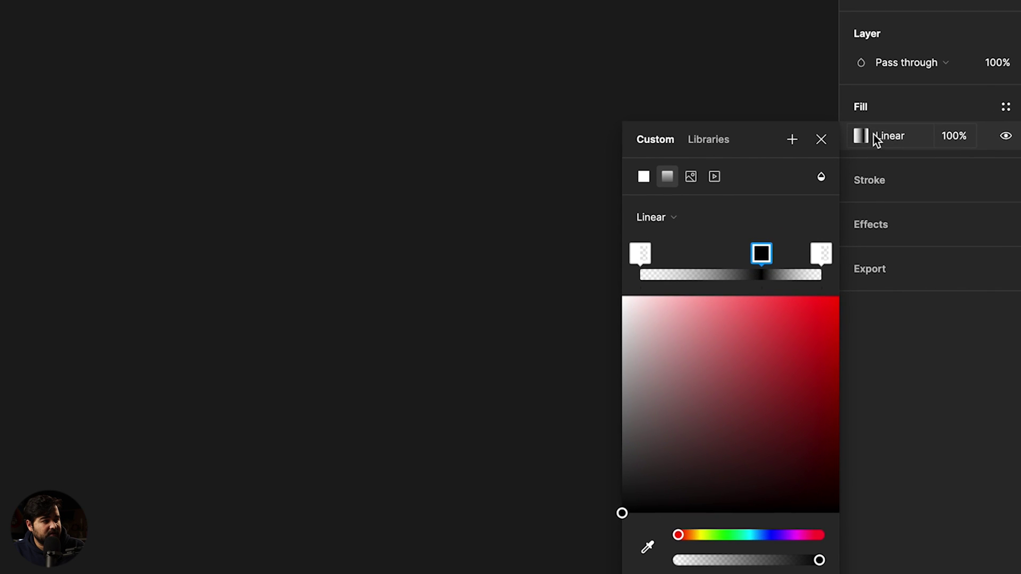
left_click(952, 137)
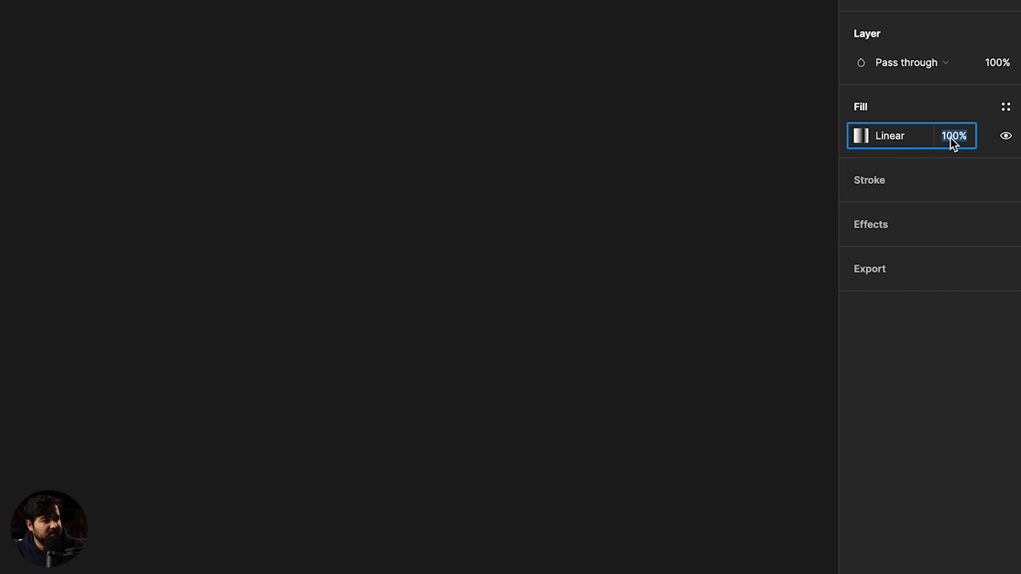
type("20")
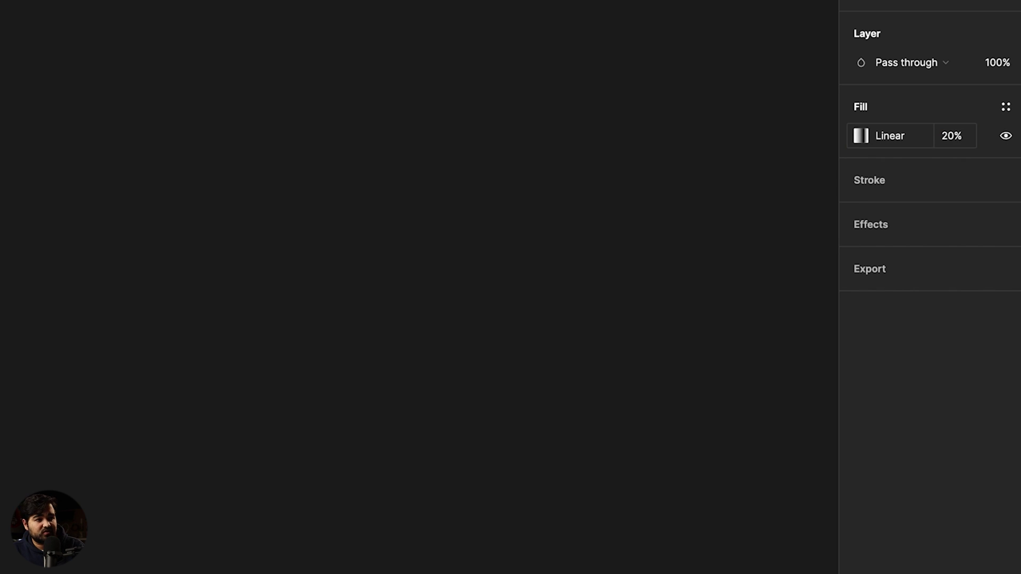
key("Return")
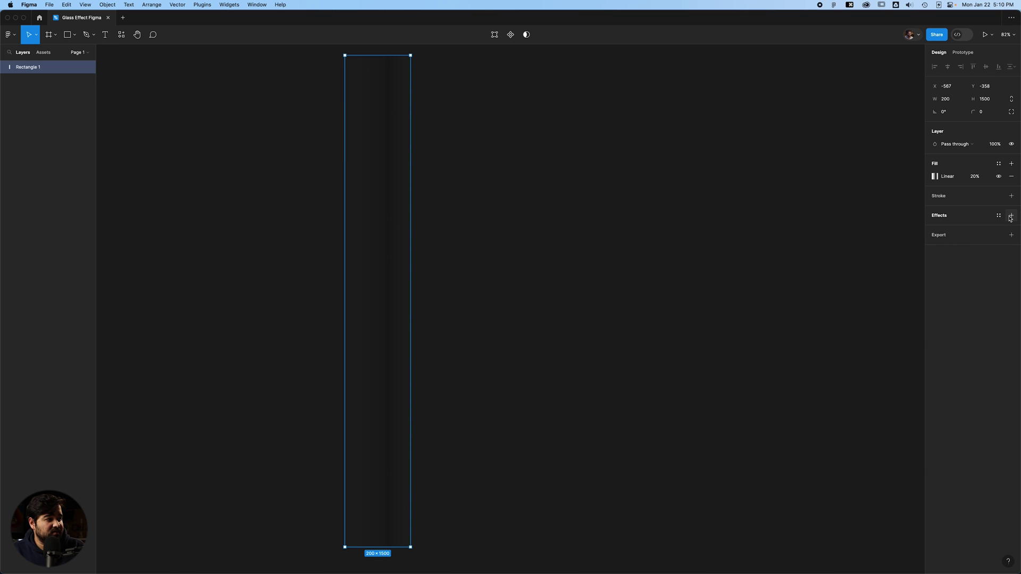
left_click(1010, 217)
Step: Change the new effect to a Background blur with amount 4
left_click(960, 228)
left_click(975, 247)
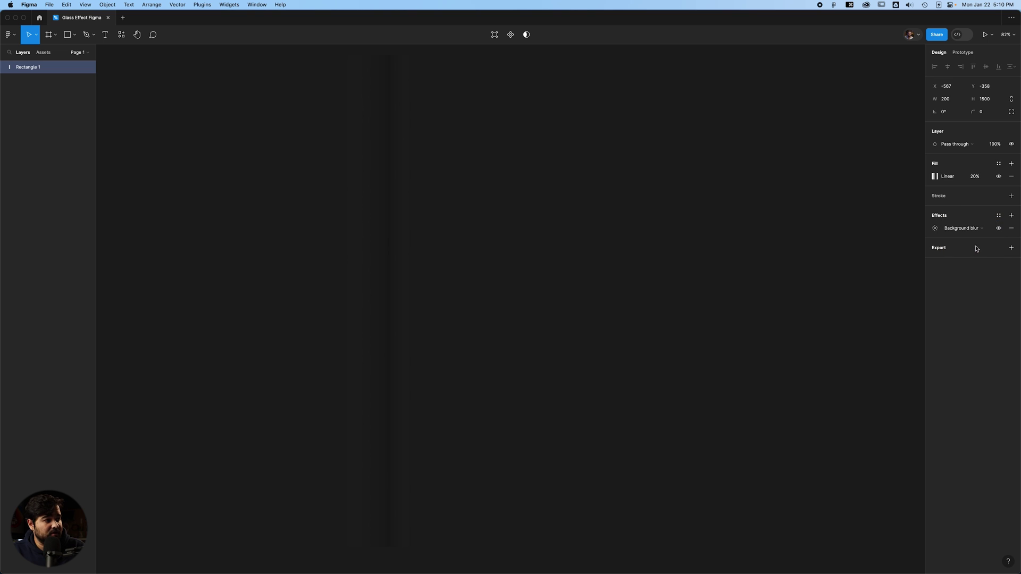
left_click(936, 228)
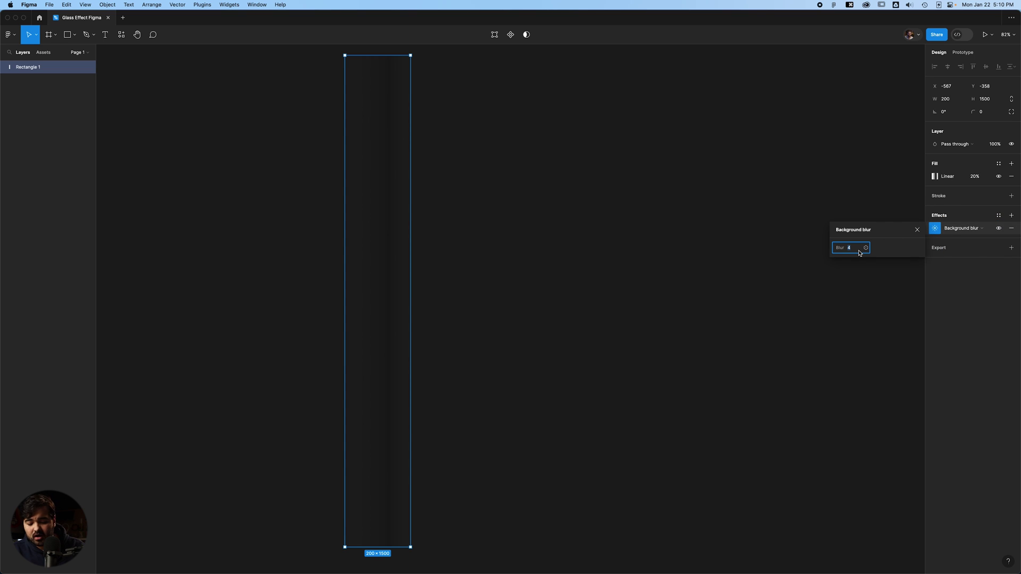
left_click(439, 281)
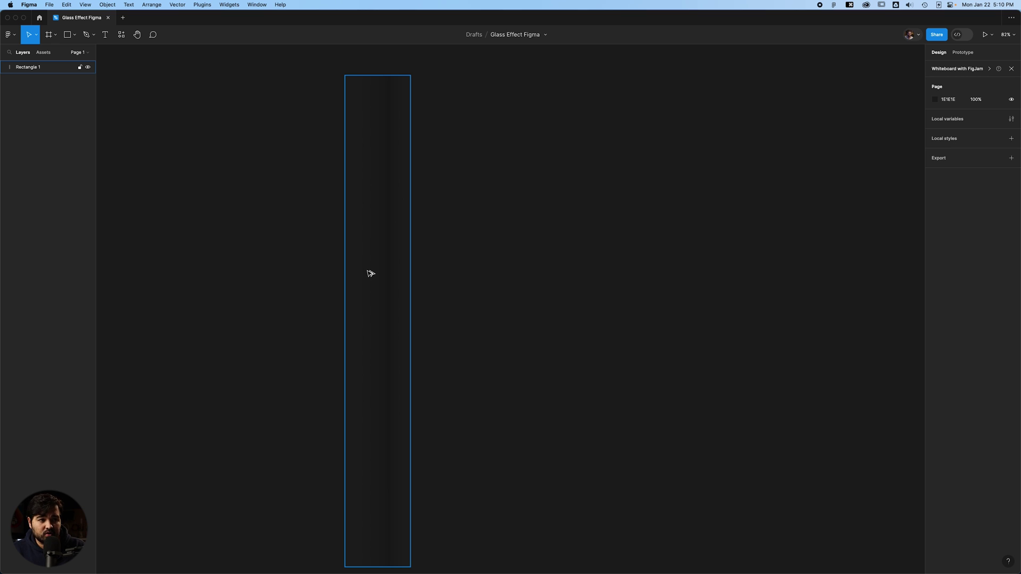
Step: Alt-drag copies of the blurred strip rightward into a row of seven
left_click_drag(370, 274, 436, 279)
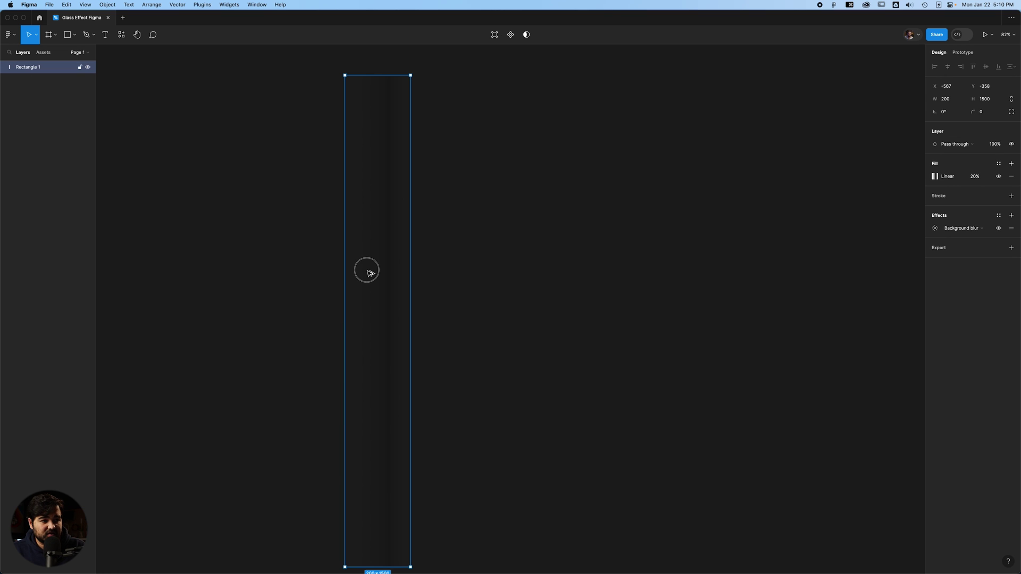
left_click_drag(436, 280, 636, 295)
left_click_drag(636, 295, 702, 301)
left_click_drag(701, 302, 768, 308)
scroll(589, 339, "down", 5)
left_click_drag(774, 308, 675, 351)
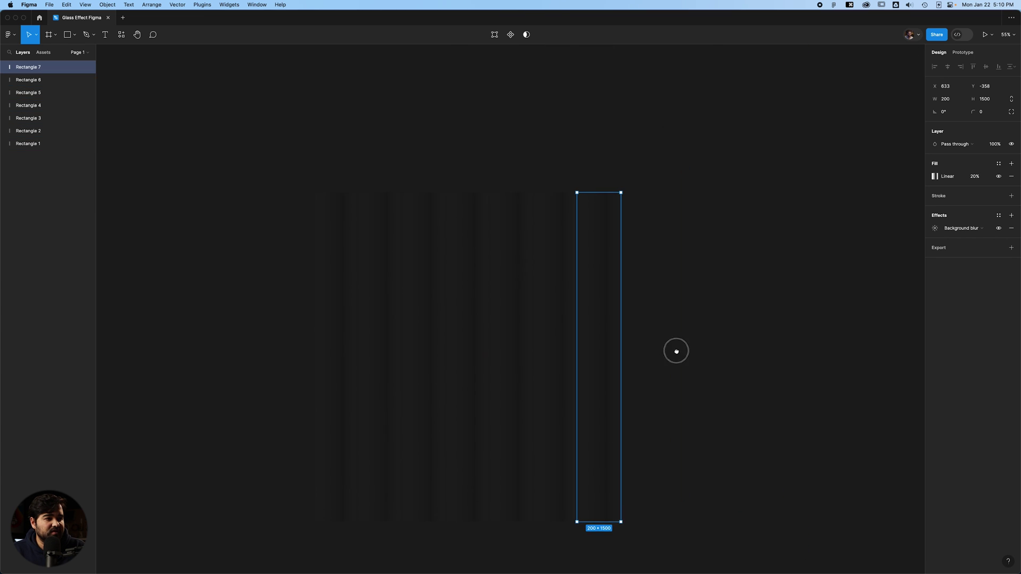
left_click(688, 256)
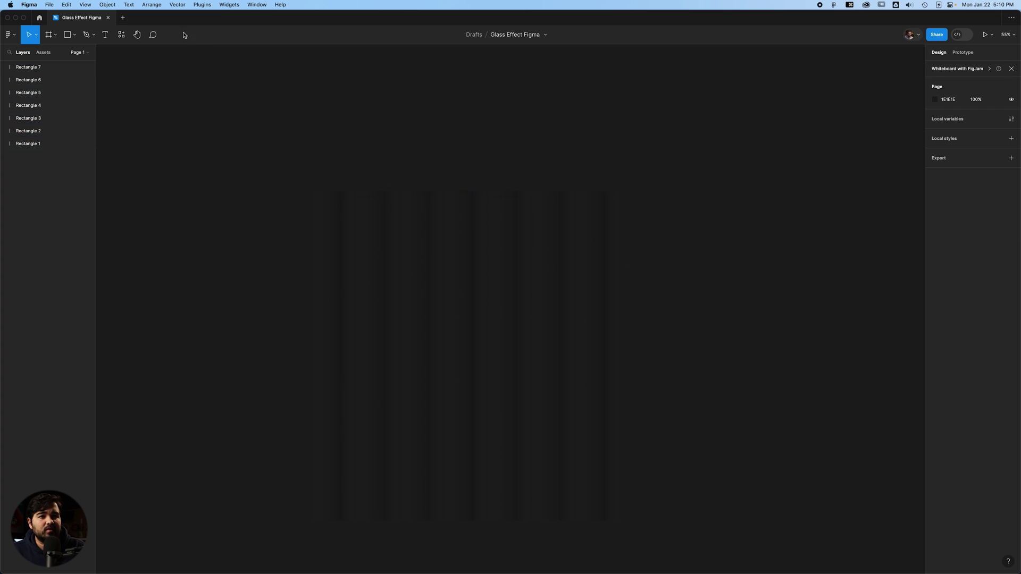
Step: Draw a large circle above the strips and fill it with fully saturated green
left_click(67, 35)
mouse_move(385, 135)
left_mouse_down()
mouse_move(417, 200)
mouse_move(564, 313)
left_mouse_up()
left_click_drag(465, 177, 446, 140)
left_click(934, 176)
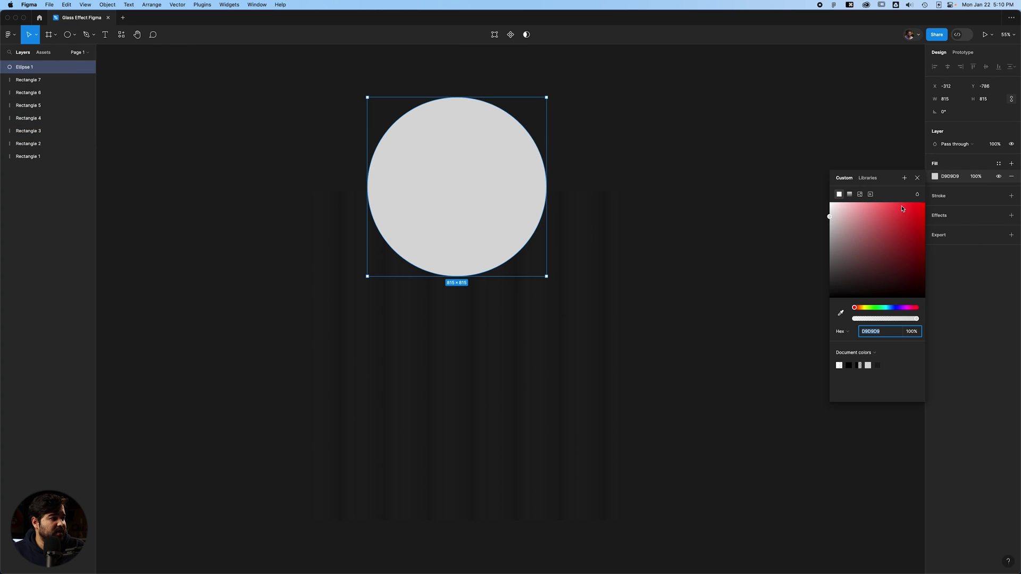
left_click(877, 308)
left_click(923, 206)
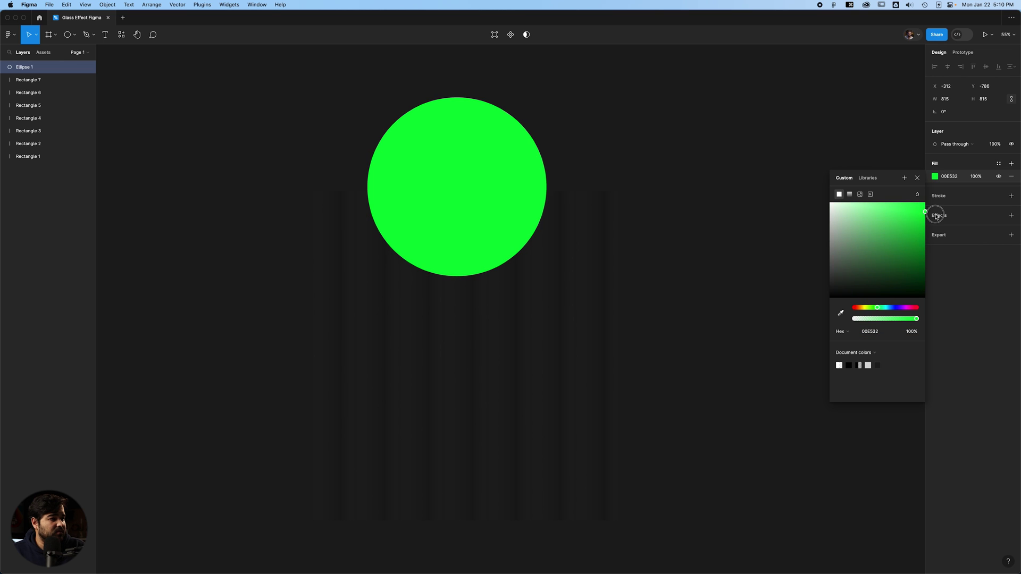
left_click(587, 137)
Step: Send the green circle behind the strips and centre it over their tops
left_click(493, 146)
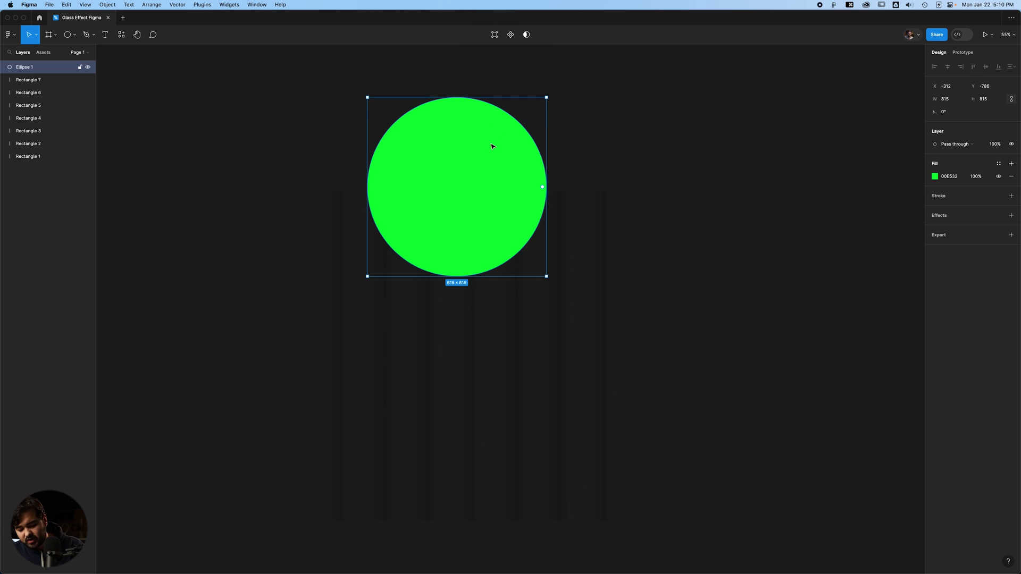
key("super+alt+bracketleft")
mouse_move(490, 146)
left_mouse_down()
mouse_move(524, 151)
mouse_move(429, 146)
mouse_move(438, 169)
mouse_move(494, 156)
mouse_move(484, 164)
left_mouse_up()
key("Escape")
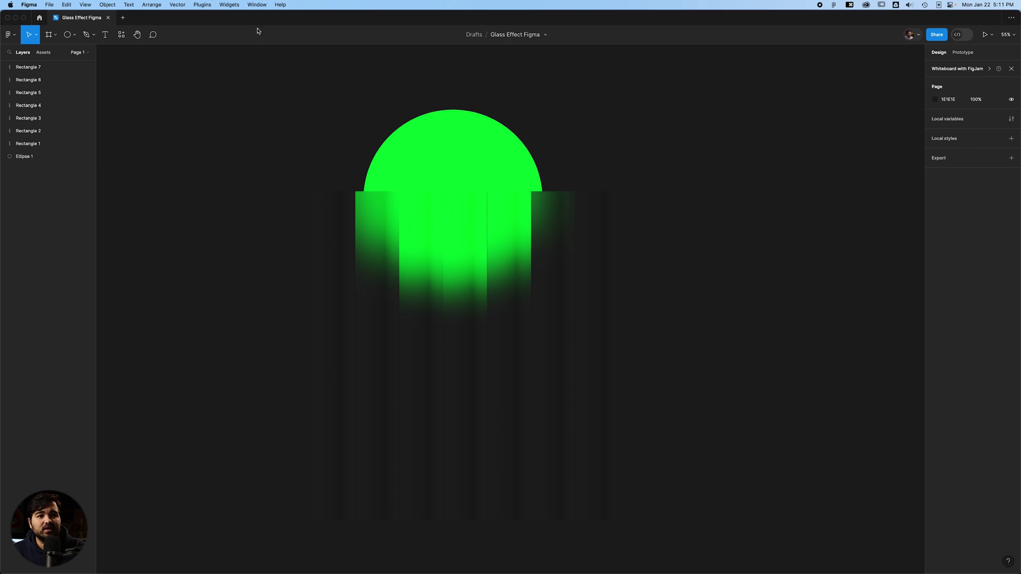
Step: Draw a white frame around the circle and strips
left_click(55, 35)
left_click(45, 54)
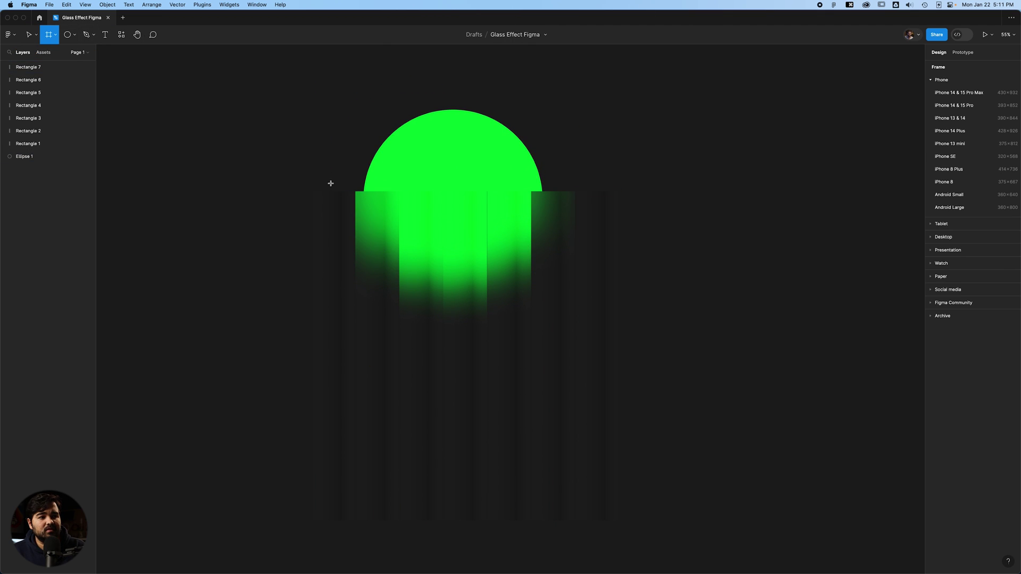
left_click_drag(292, 91, 875, 526)
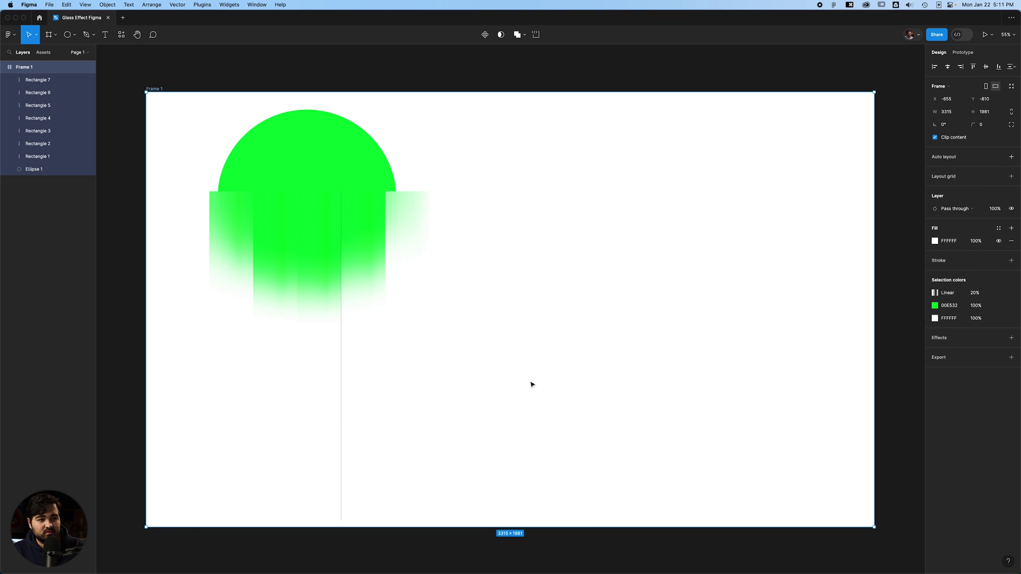
key("Escape")
Step: Duplicate the circle and strips beside the original with an Alt-drag
left_click_drag(165, 75, 359, 383)
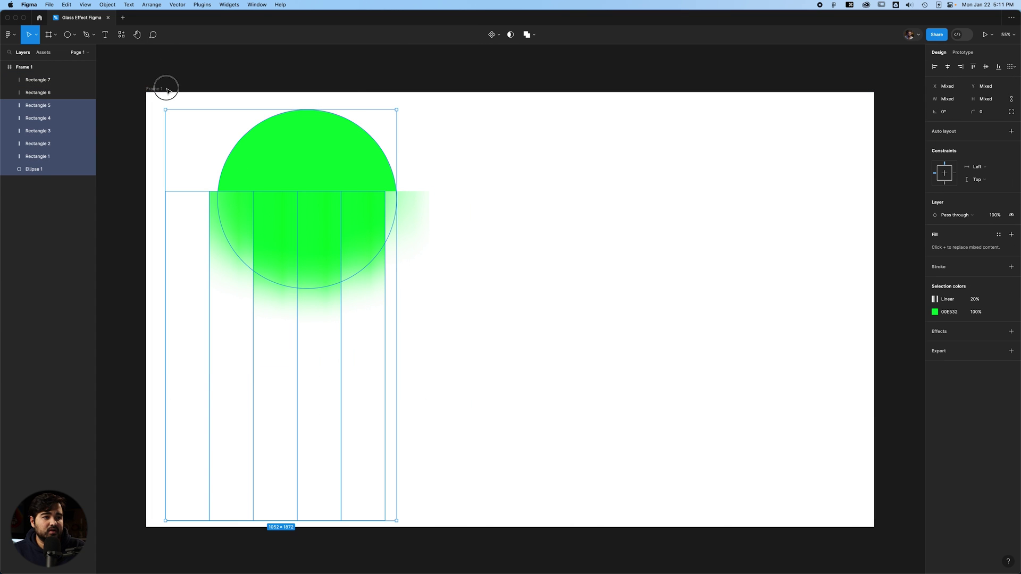
mouse_move(303, 239)
left_mouse_down()
mouse_move(553, 438)
mouse_move(687, 462)
left_mouse_up()
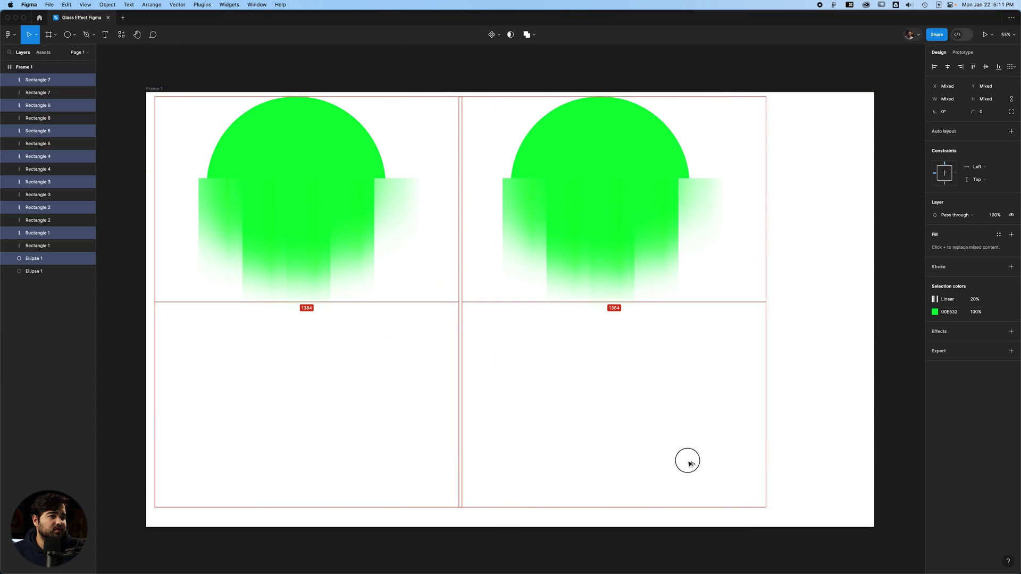
left_click_drag(687, 462, 696, 462)
left_click(813, 405)
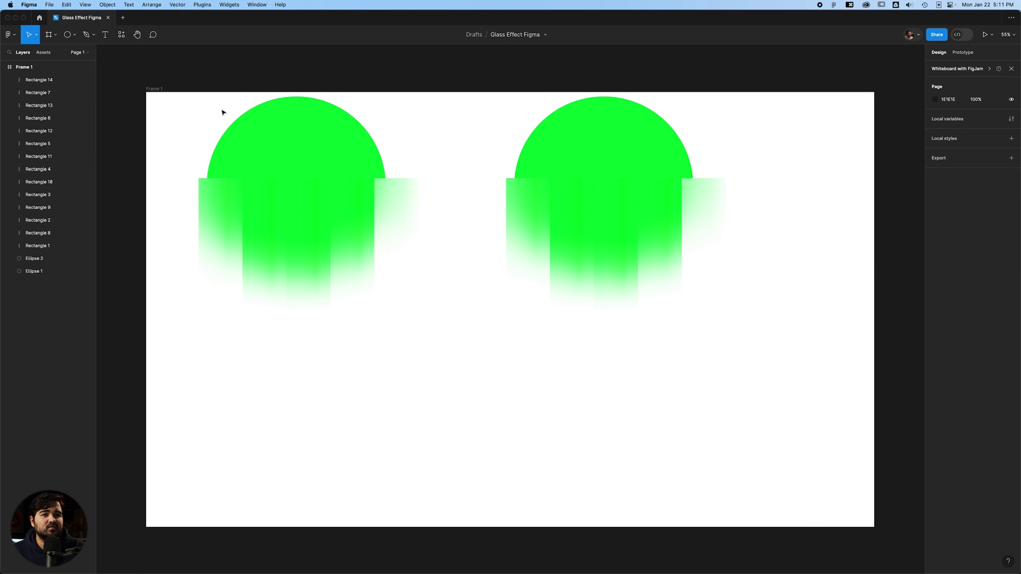
Step: Draw a rectangle over the frame's right half and send it behind the copy
left_click(68, 35)
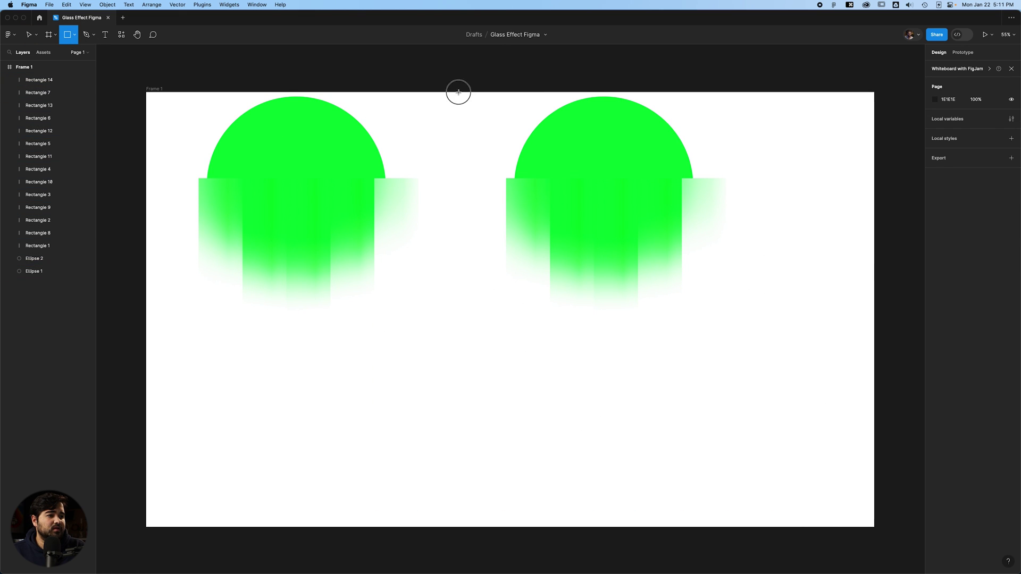
left_click_drag(458, 92, 775, 529)
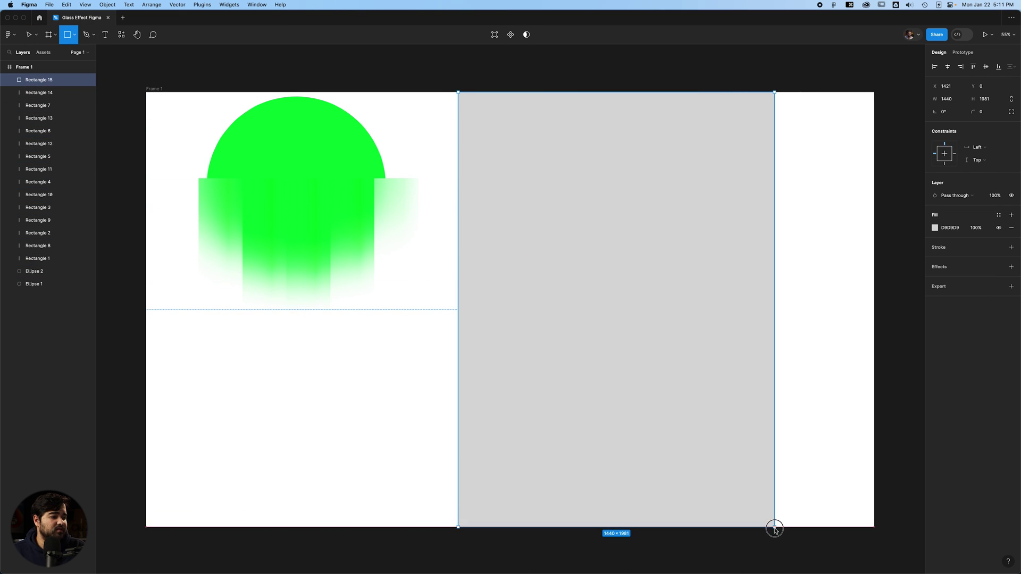
key("super+shift+bracketleft")
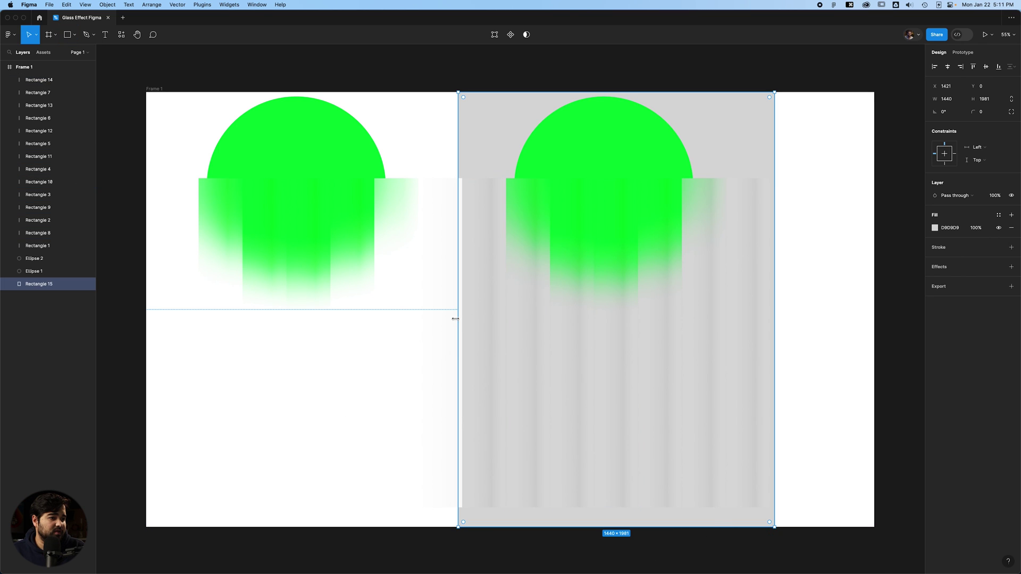
left_click_drag(462, 305, 463, 306)
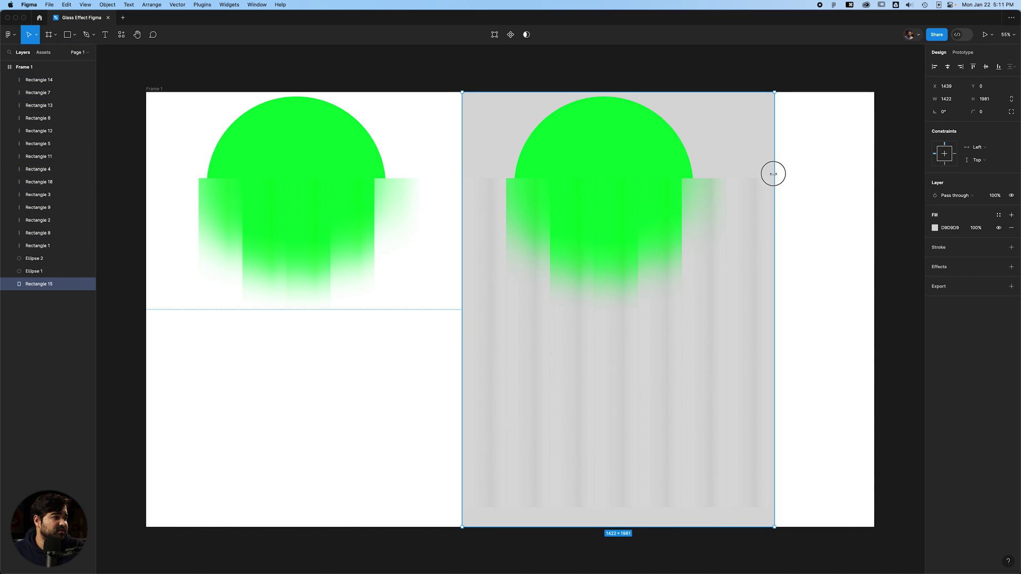
left_click_drag(773, 172, 773, 173)
Step: Fill the background rectangle with 222222 and review both halves
left_click(953, 227)
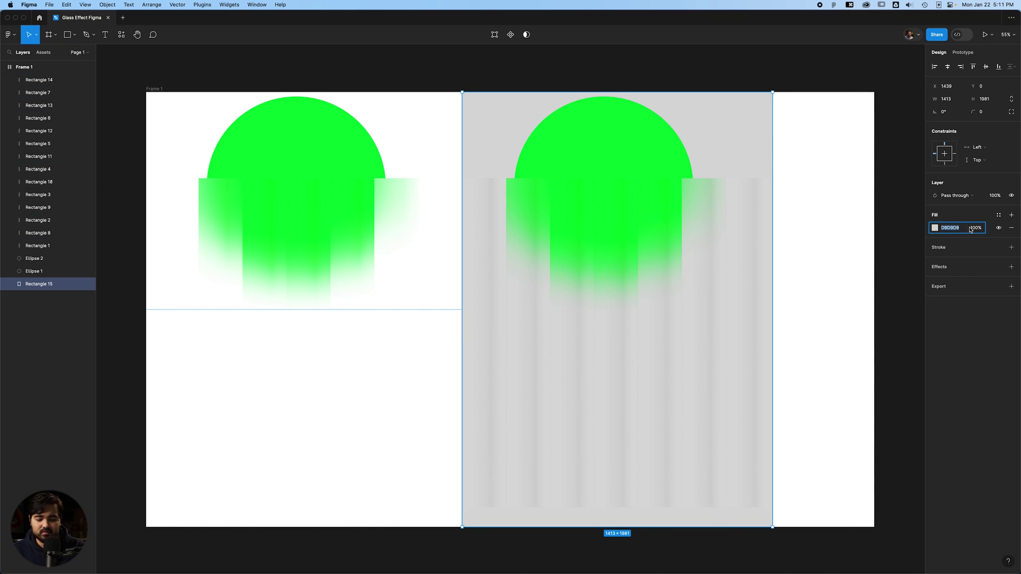
type("222222")
key("Return")
left_click(610, 145)
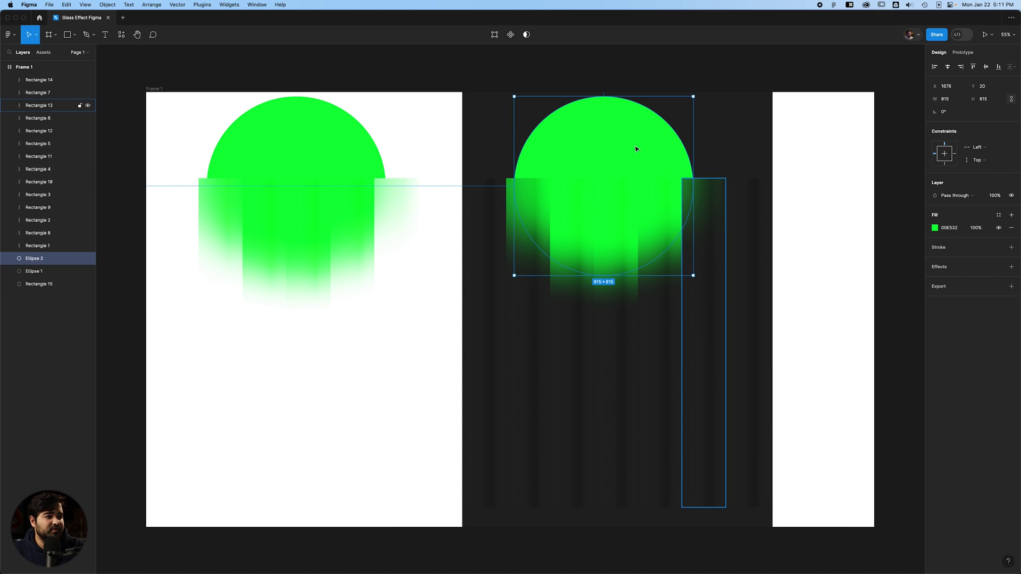
left_click(353, 131)
left_click(801, 249)
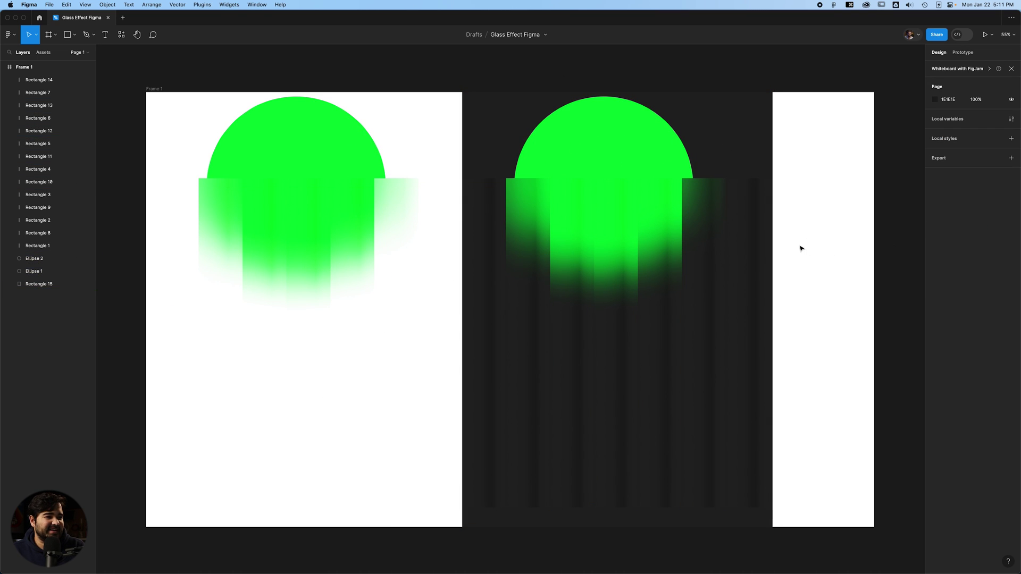